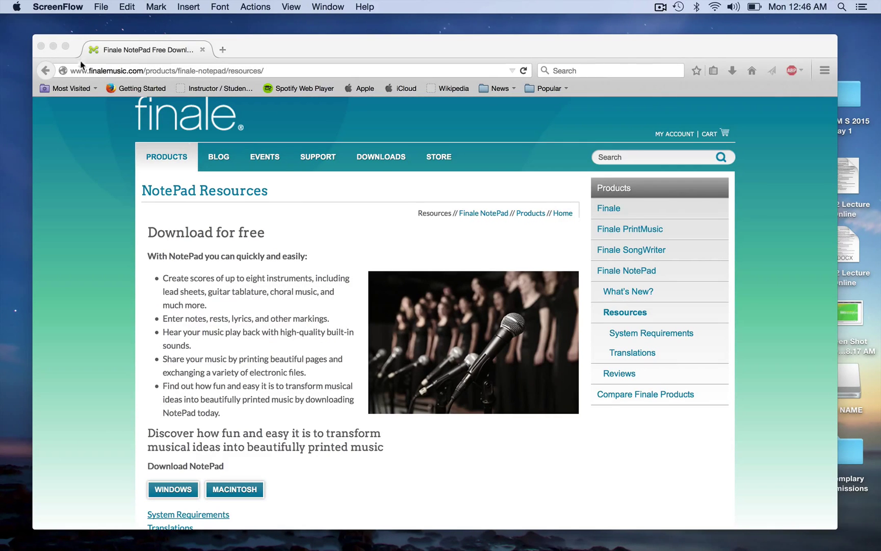
- Minimize the browser window, launch Finale NotePad 2012 and postpone its registration
left_click(54, 46)
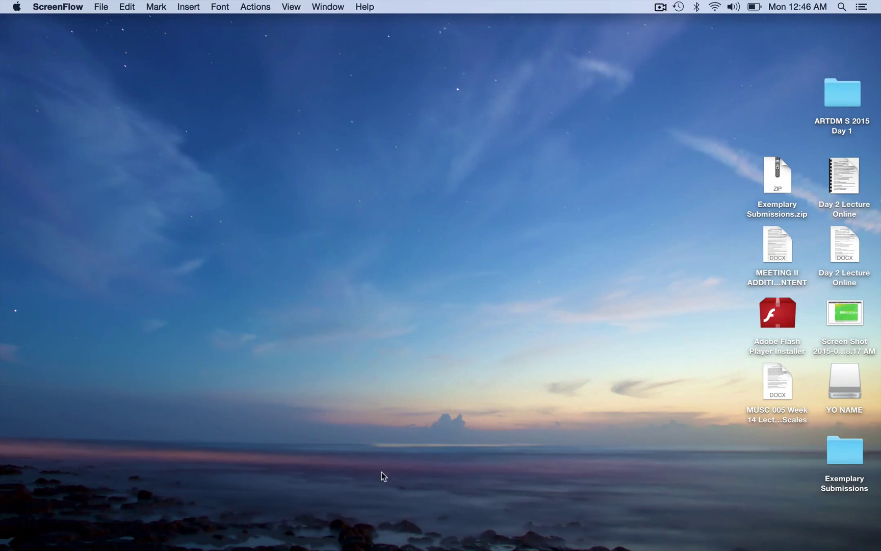
mouse_move(408, 548)
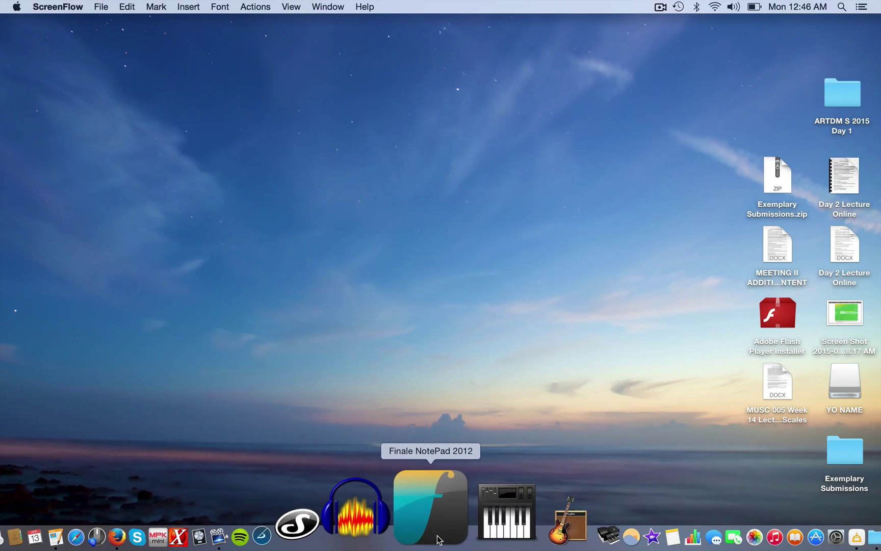
left_click(438, 540)
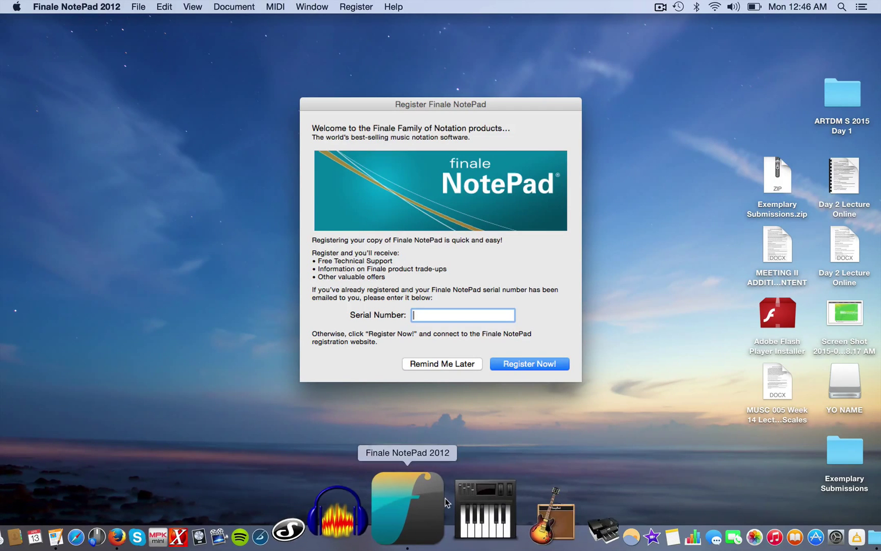
left_click(439, 365)
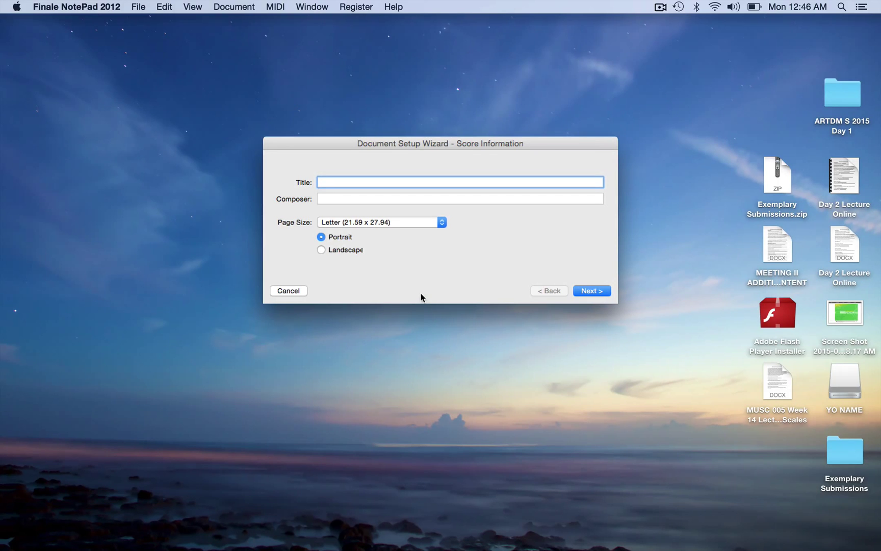
- Title the new score "asdf" and add Harpsichord from the Keyboards group to its instruments
type("asdf")
left_click(593, 291)
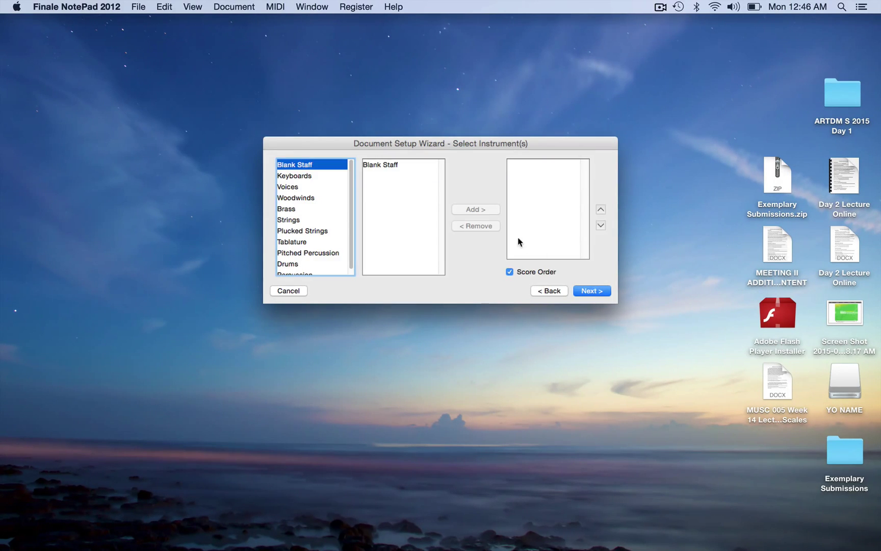
left_click(302, 177)
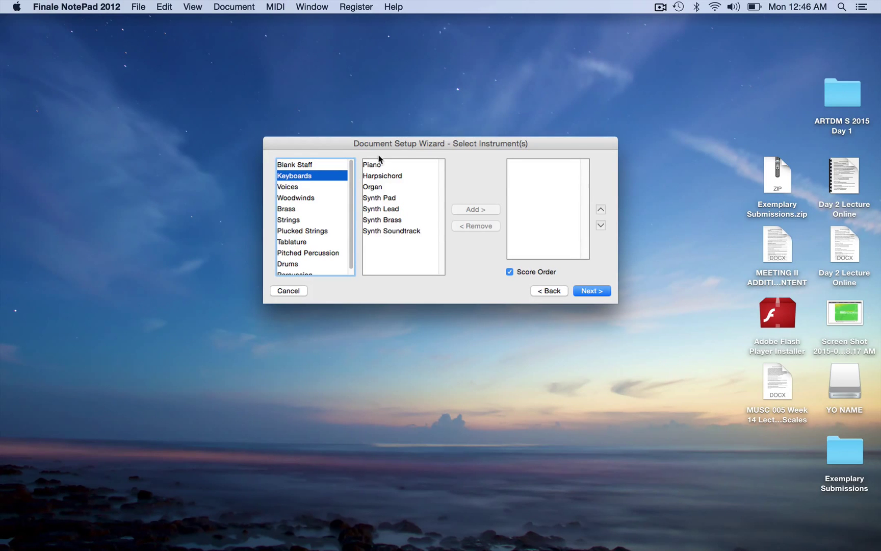
left_click(381, 175)
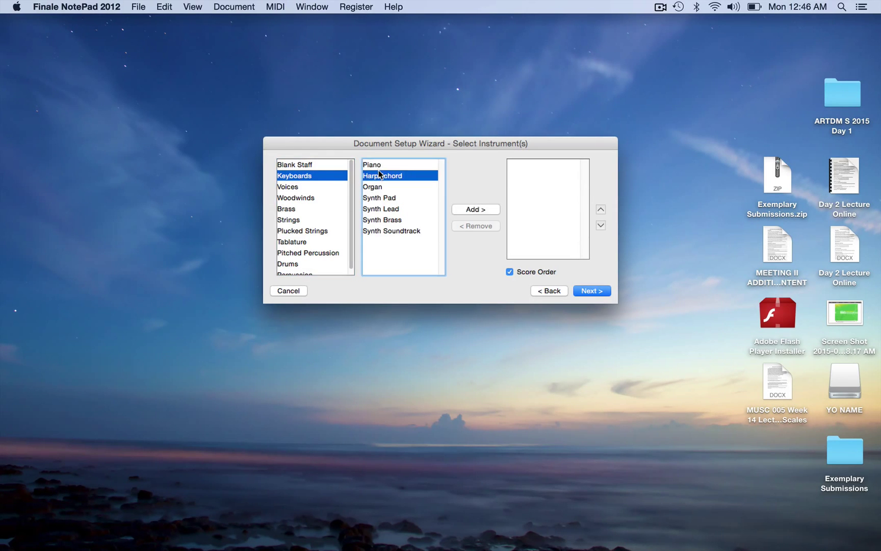
left_click(465, 207)
scroll(326, 217, "down", 1)
scroll(326, 215, "up", 1)
scroll(326, 214, "down", 1)
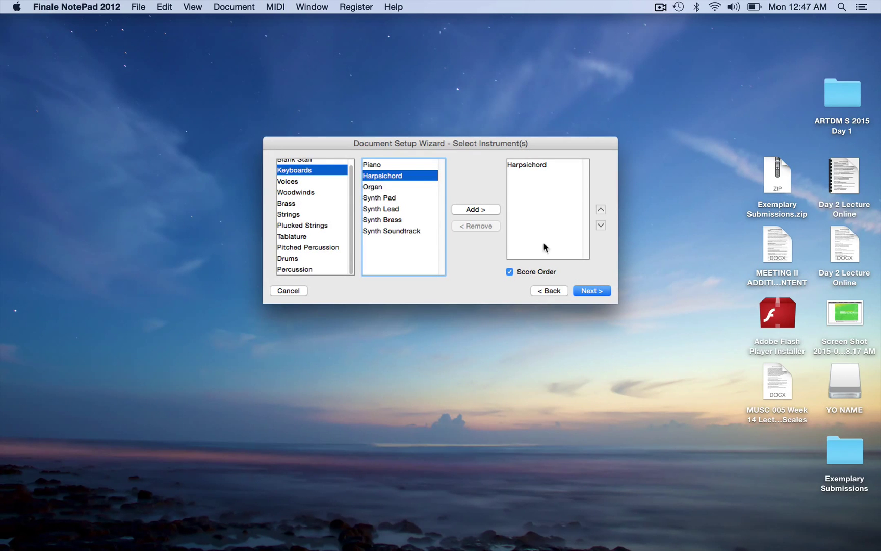
- Add Piano to the score's instruments, remove Harpsichord and continue to the score settings
left_click(381, 164)
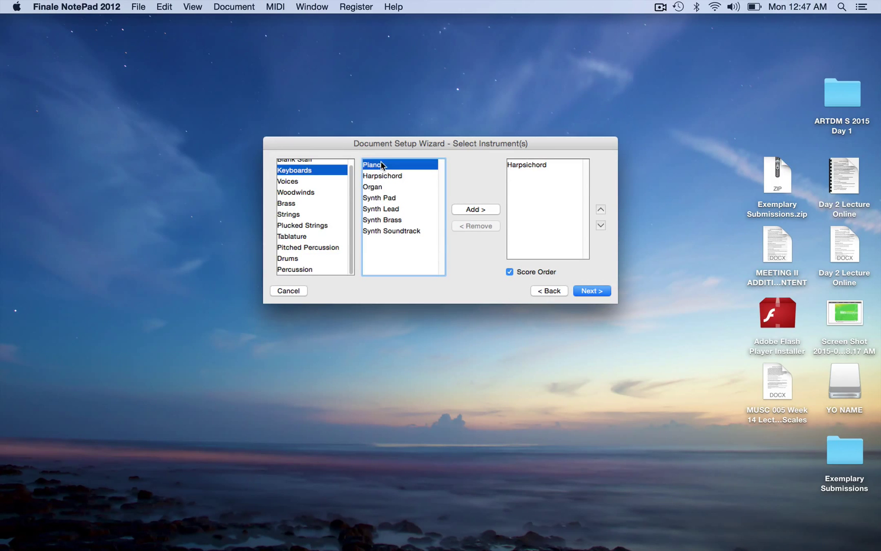
left_click(464, 209)
left_click(521, 176)
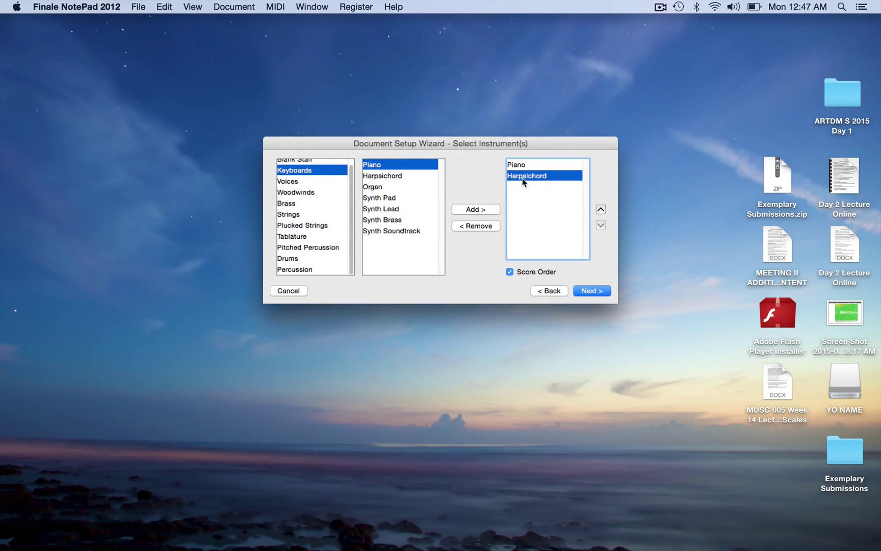
left_click(496, 227)
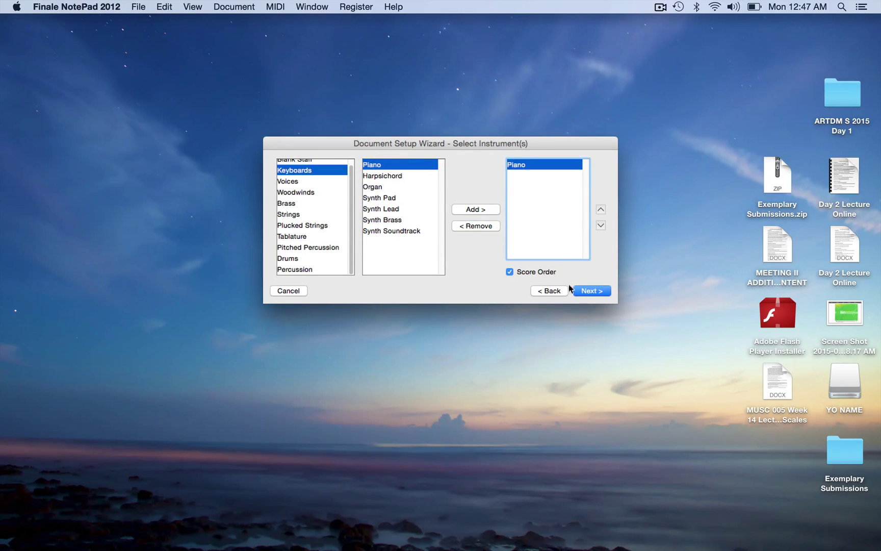
left_click(593, 291)
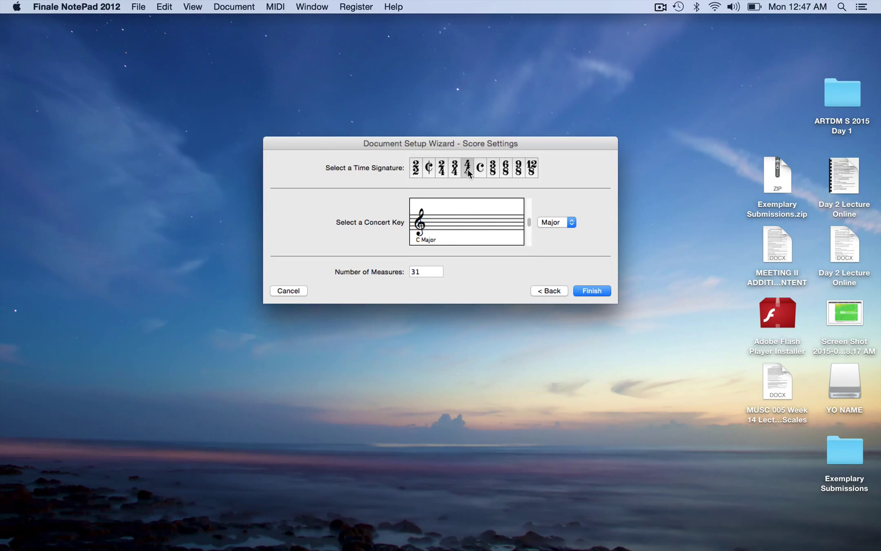
- Set the concert key to the minor key with two flats and finish the document setup
left_click(571, 227)
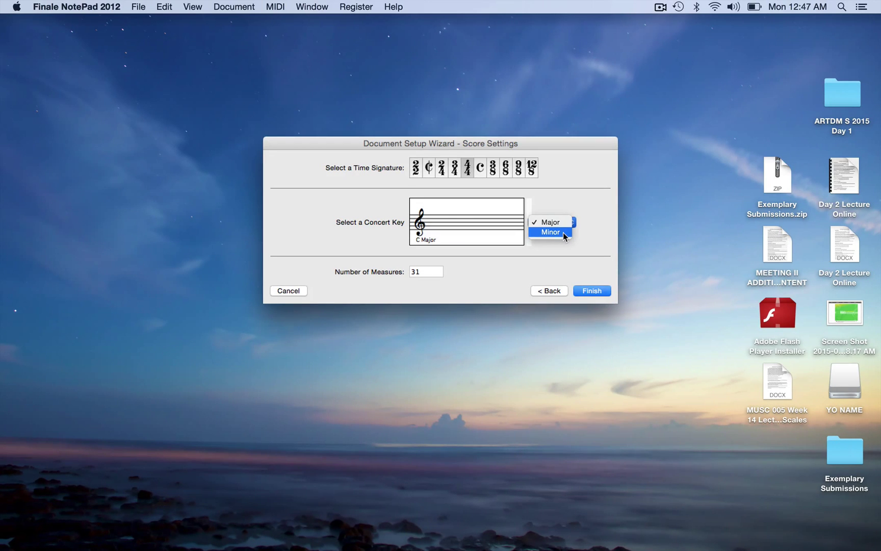
left_click(562, 232)
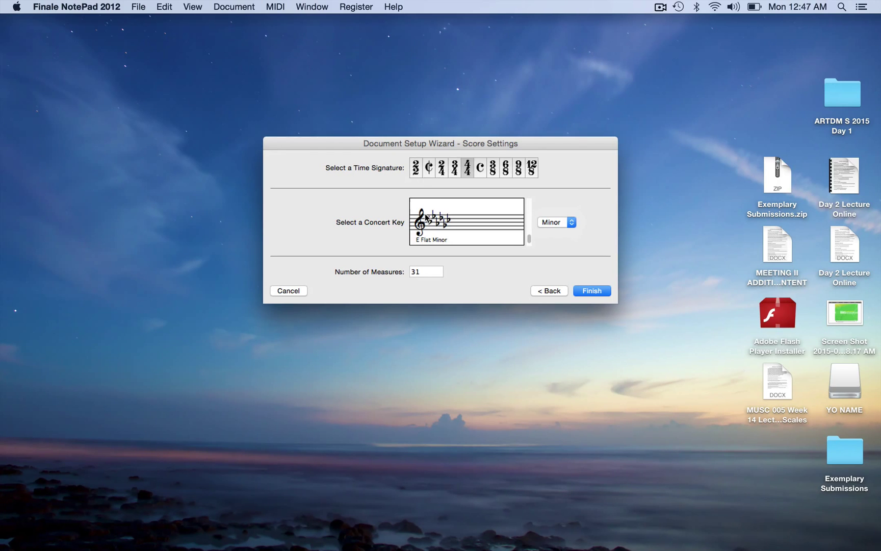
scroll(426, 215, "up", 4)
left_click(598, 291)
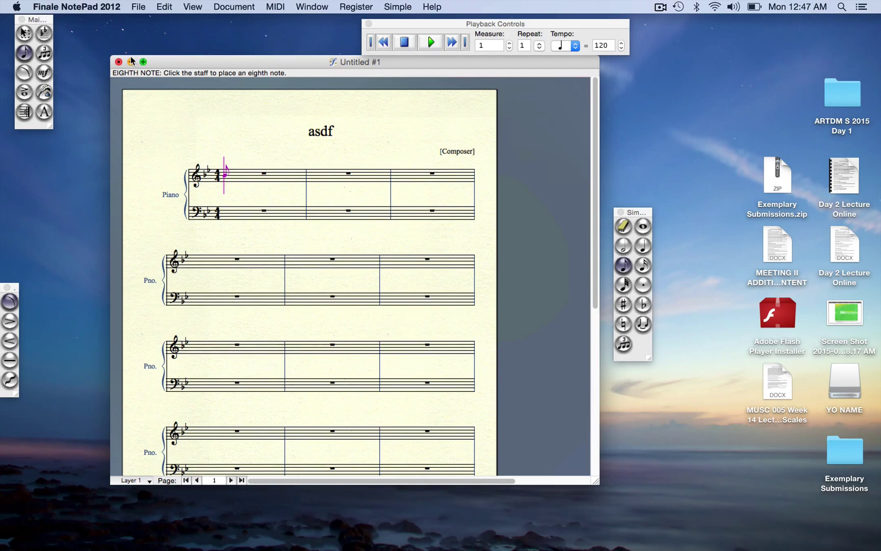
- Move the main tool palette and the smart shape palette beside the score, and the Simple Entry palette over its empty margin
left_click_drag(43, 23, 89, 116)
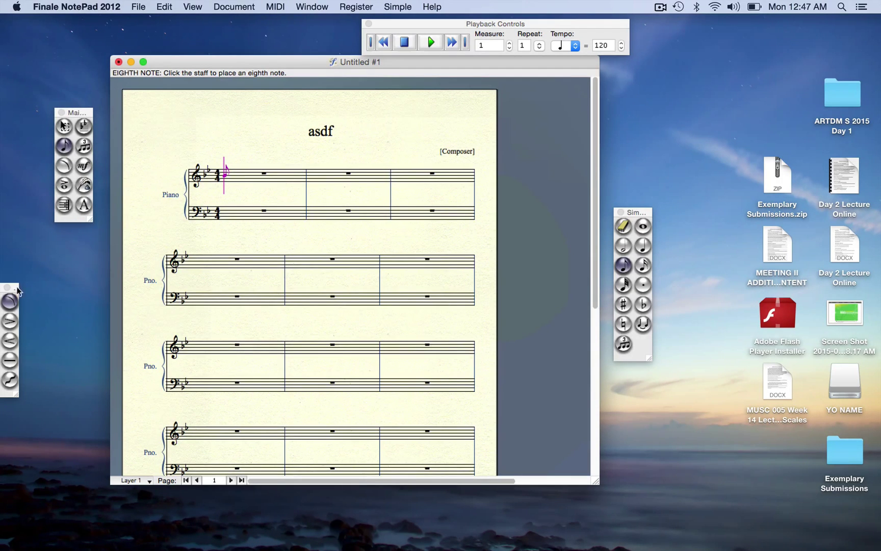
left_click_drag(16, 289, 79, 252)
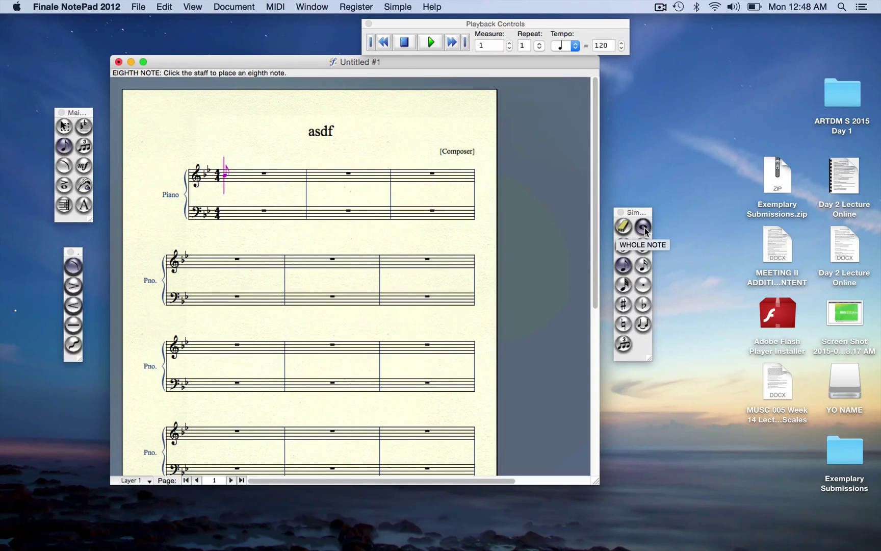
left_click_drag(644, 213, 561, 155)
- Stack two whole notes as a chord in the first measure of the bass staff
left_click(560, 165)
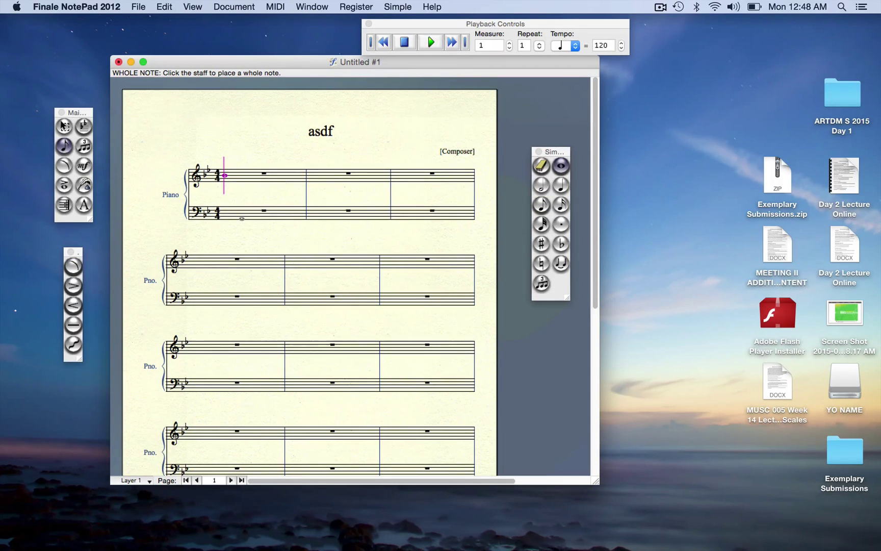
left_click(227, 218)
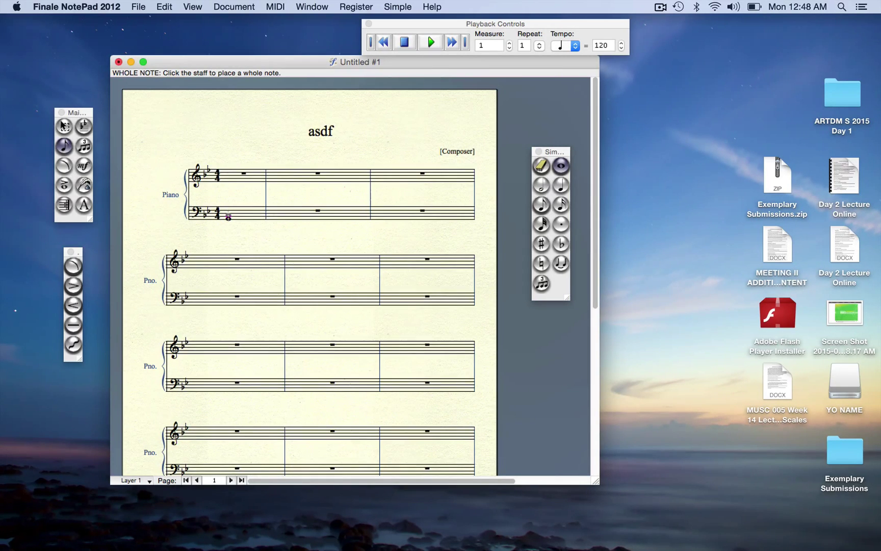
left_click(228, 216)
- Enter three 16th notes at the start of the first treble staff measure
left_click(542, 225)
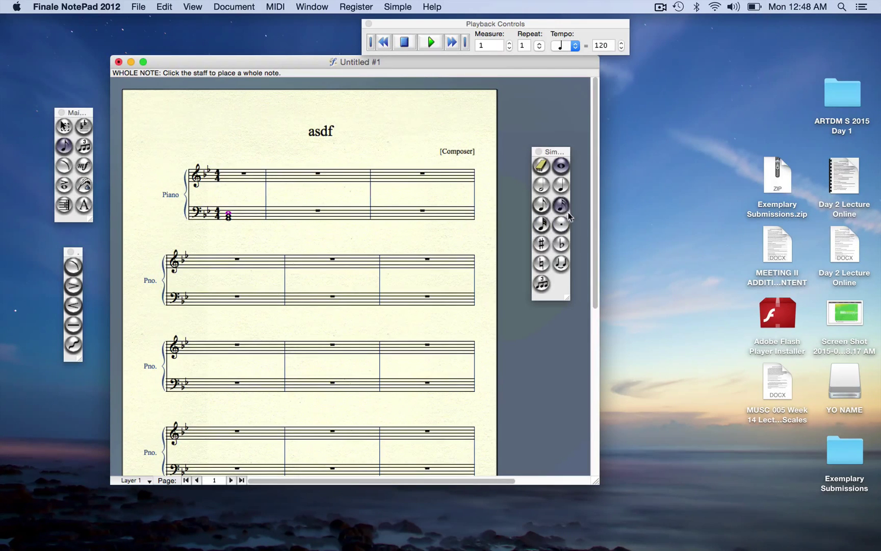
left_click(561, 204)
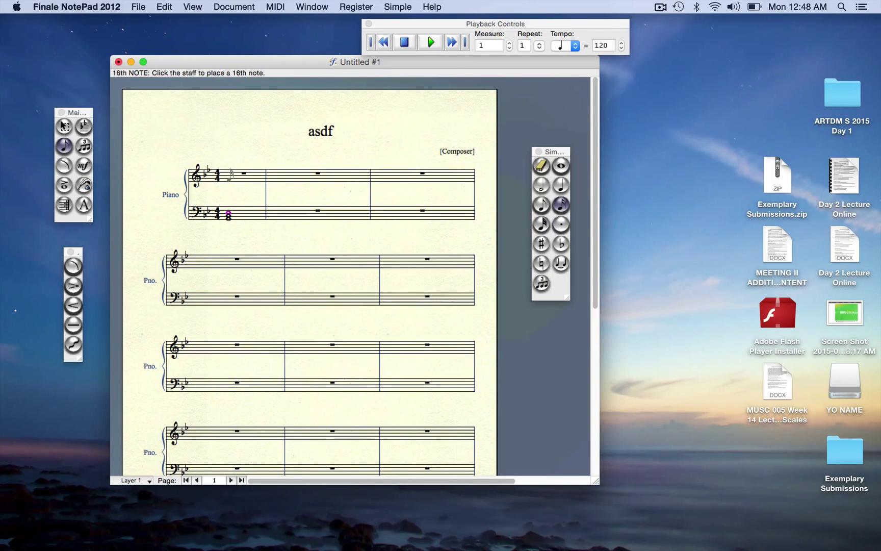
left_click(229, 177)
left_click(238, 175)
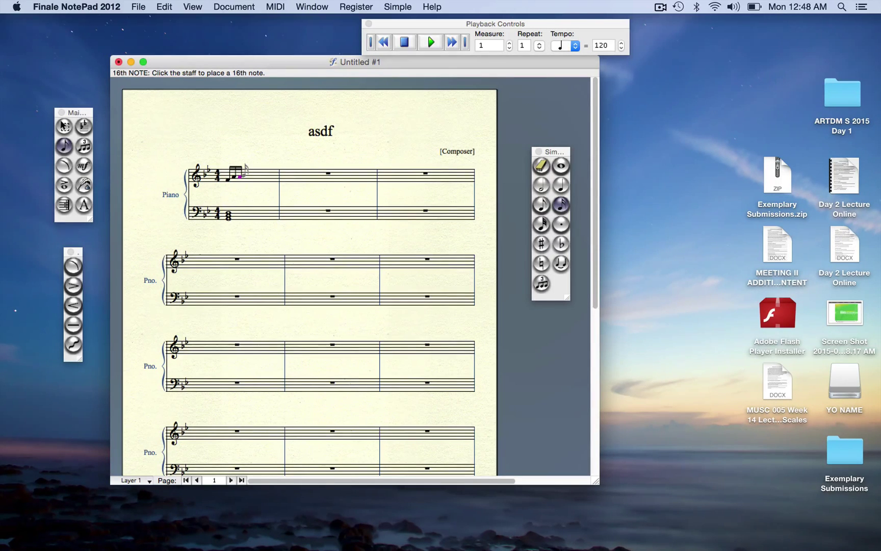
- Delete the third 16th note and shift the selected second note down and back up in pitch
key("BackSpace")
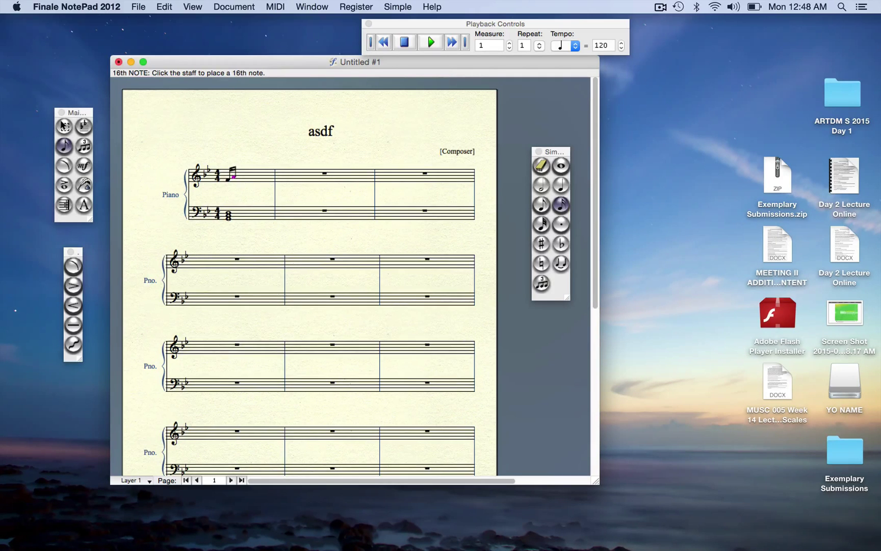
key("Down")
key("Down")
key("Down")
key("Up")
key("Up")
key("Up")
key("Up")
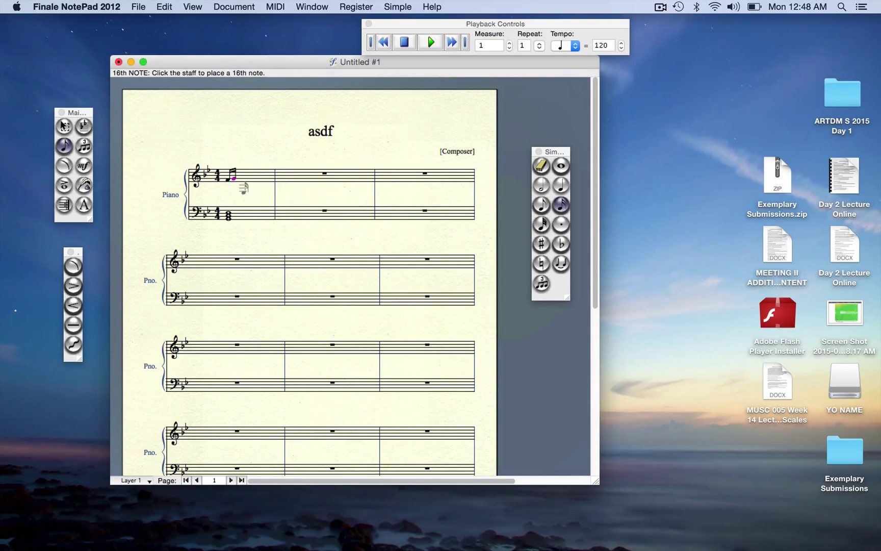
- Enter ten more 16th notes at varied pitches in the first treble staff measure
left_click(240, 174)
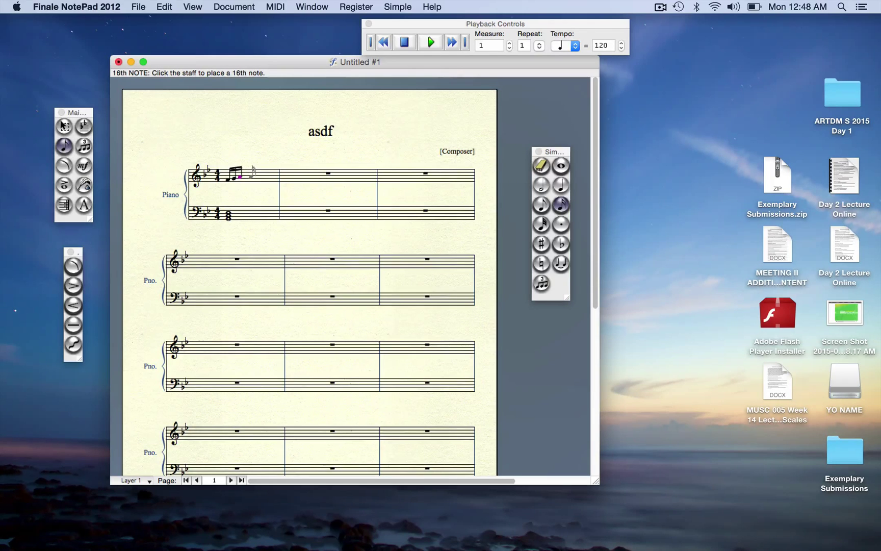
left_click(252, 175)
left_click(255, 173)
left_click(260, 181)
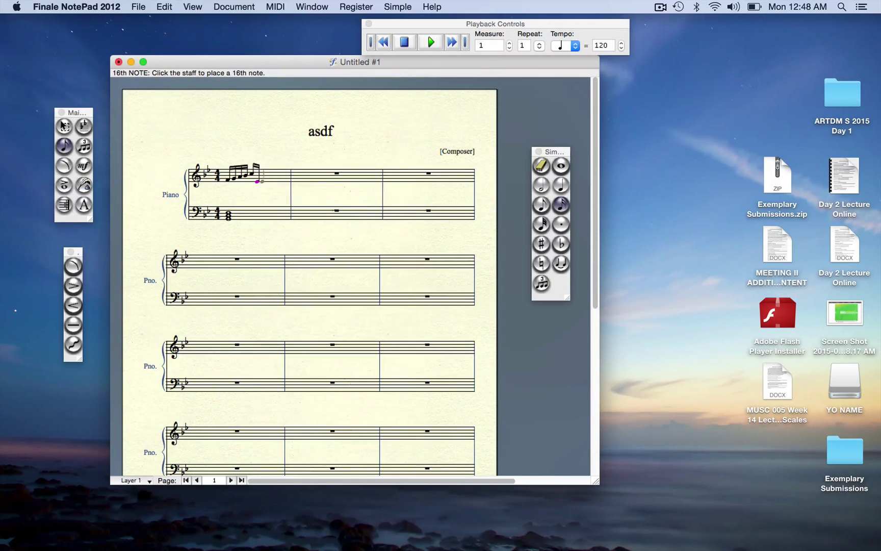
left_click(281, 182)
left_click(283, 181)
left_click(284, 171)
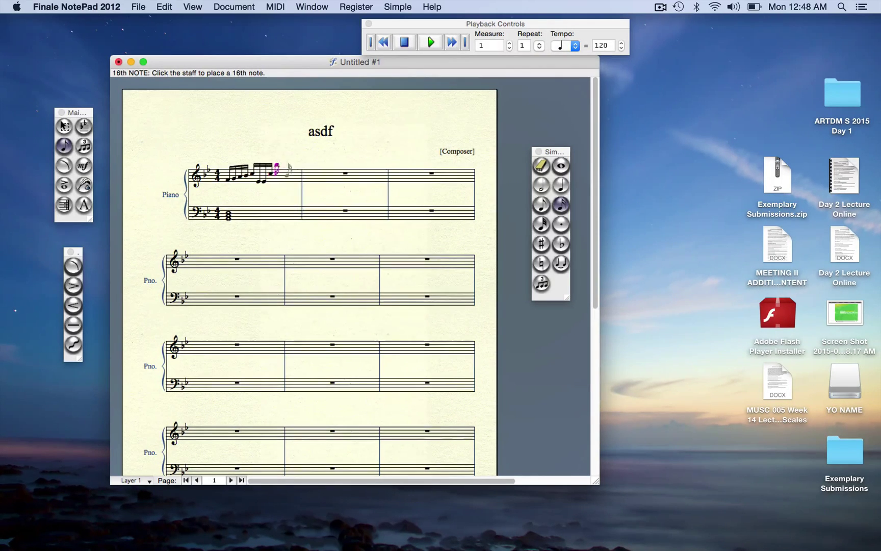
left_click(284, 179)
left_click(288, 179)
left_click(296, 160)
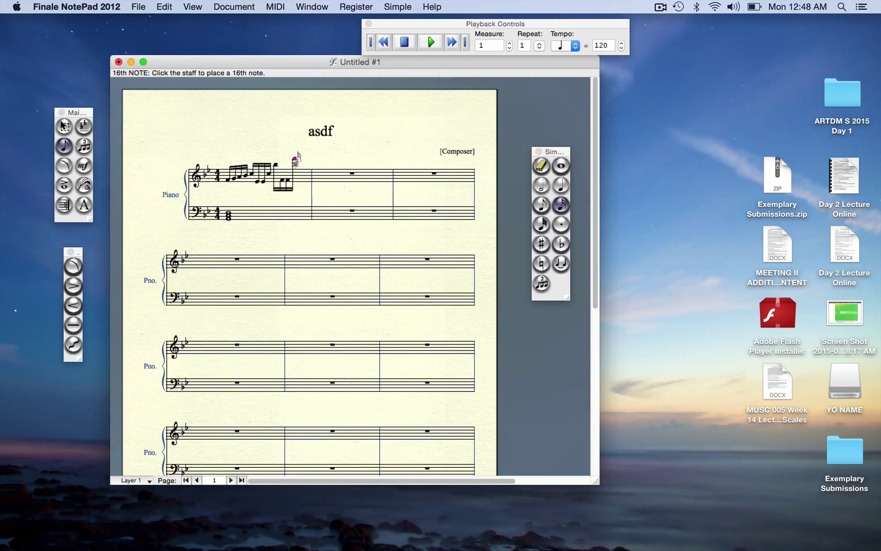
- Play back the score from measure 1 and stop the playback
key("Left")
key("Left")
left_click(405, 42)
left_click(432, 42)
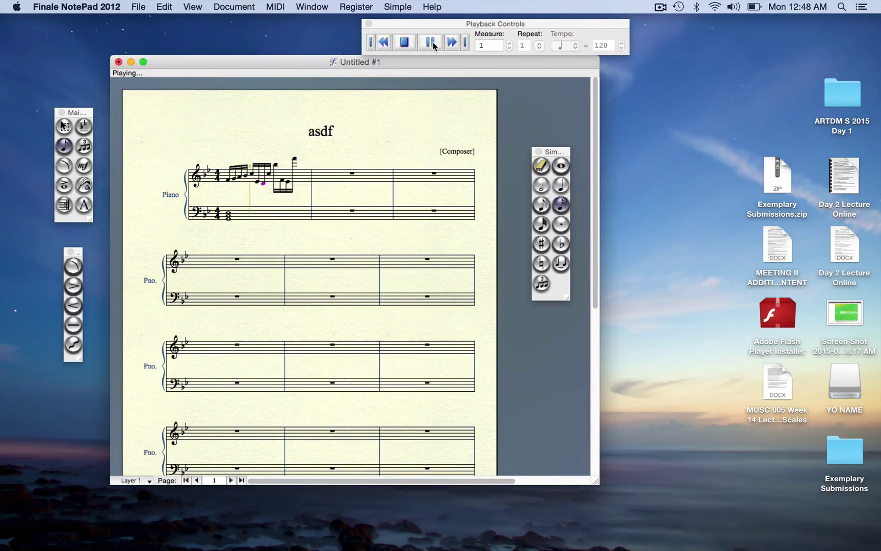
left_click(402, 41)
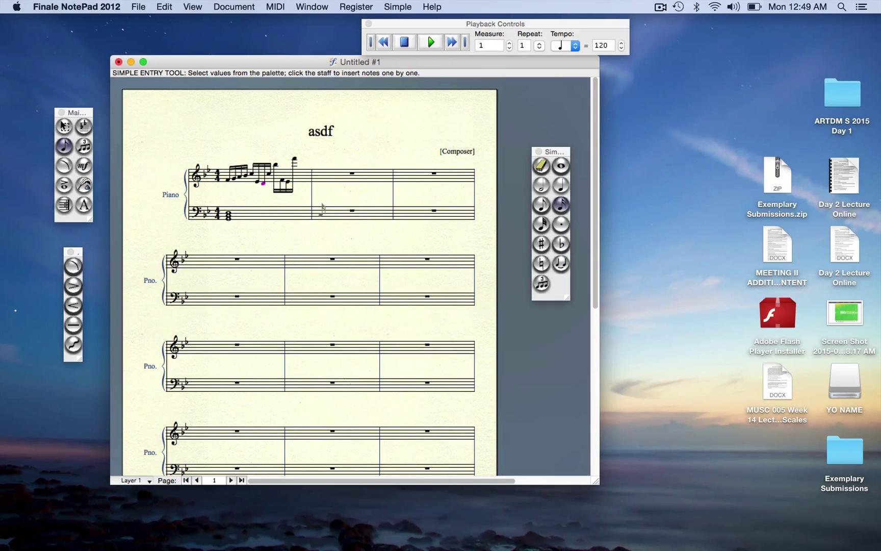
- Place single 16th notes in the second measure of both staves and in the third measure of the treble staff
left_click(322, 213)
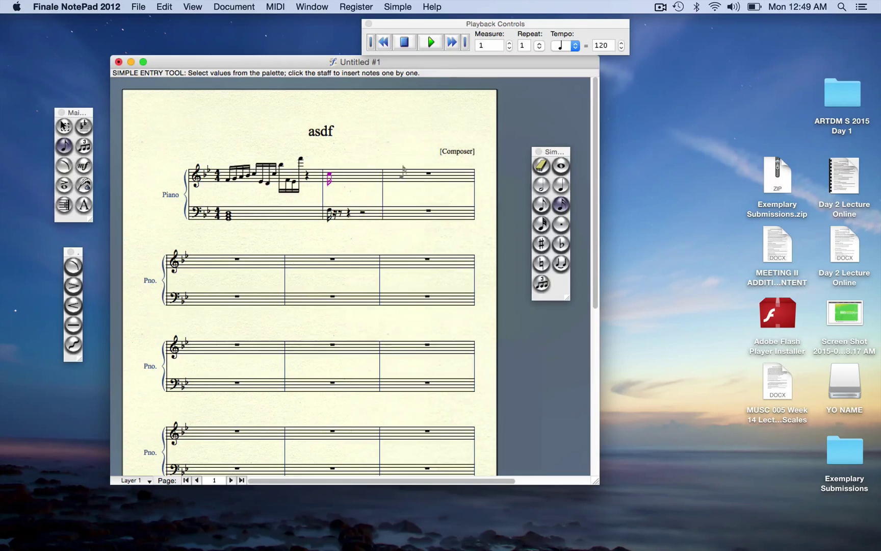
left_click(403, 177)
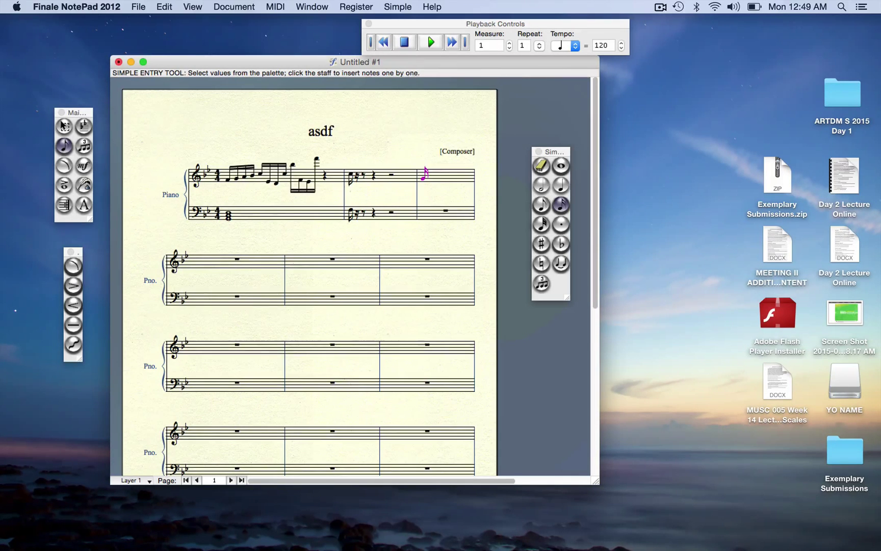
scroll(405, 147, "down", 3)
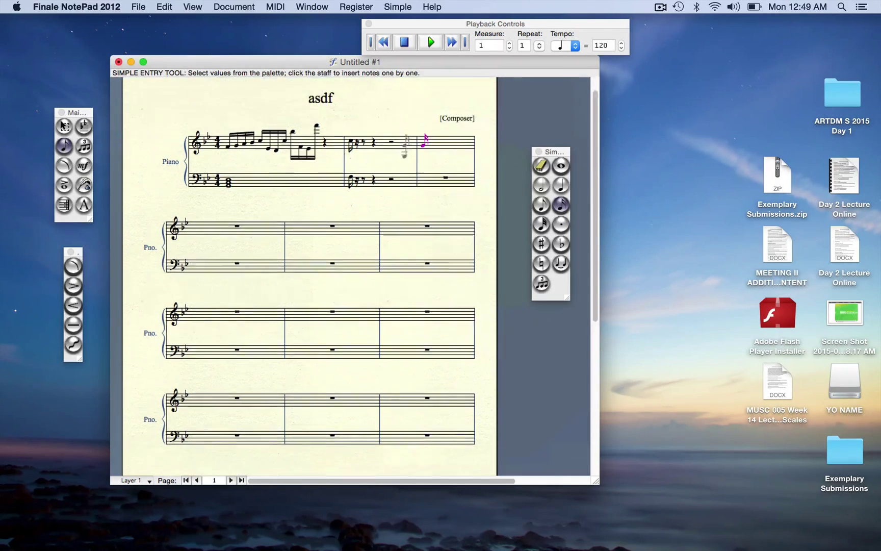
scroll(405, 145, "down", 3)
scroll(405, 148, "up", 5)
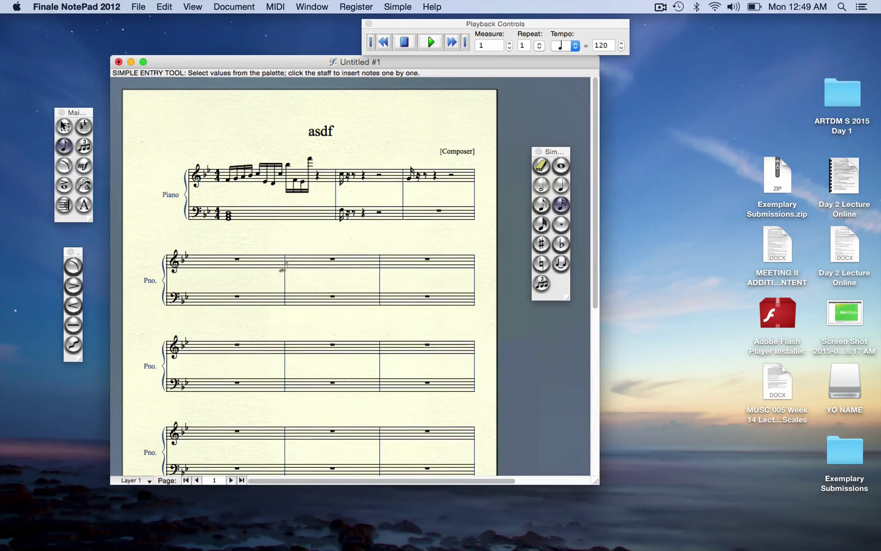
- Place further single 16th notes in the treble and bass staves of the second system
left_click(282, 266)
left_click(258, 266)
left_click(237, 300)
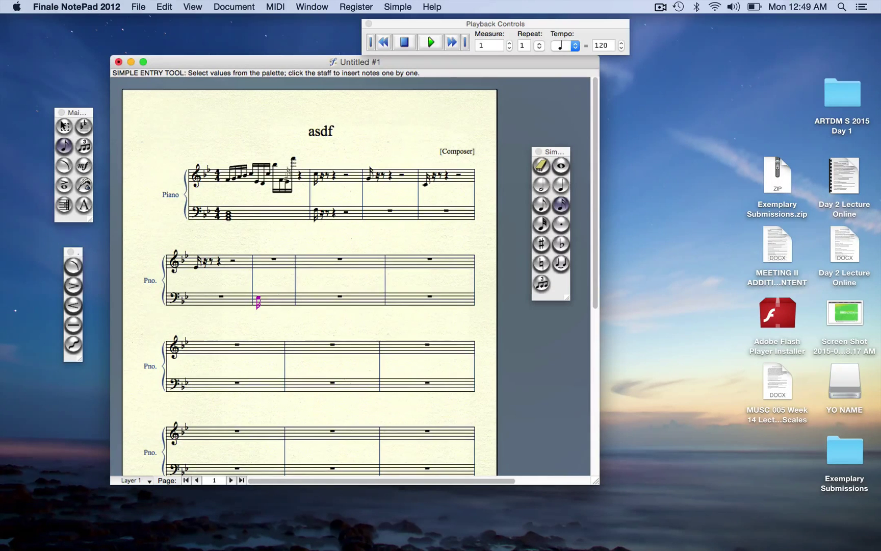
- Turn three of the 16th notes in the first treble staff measure into 16th rests, two in the opening group and one in the third group
left_click(284, 177)
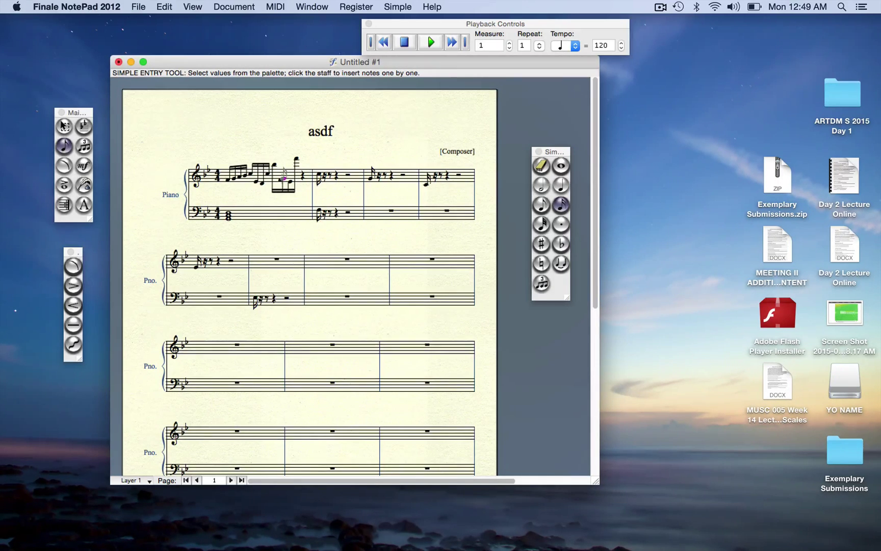
key("r")
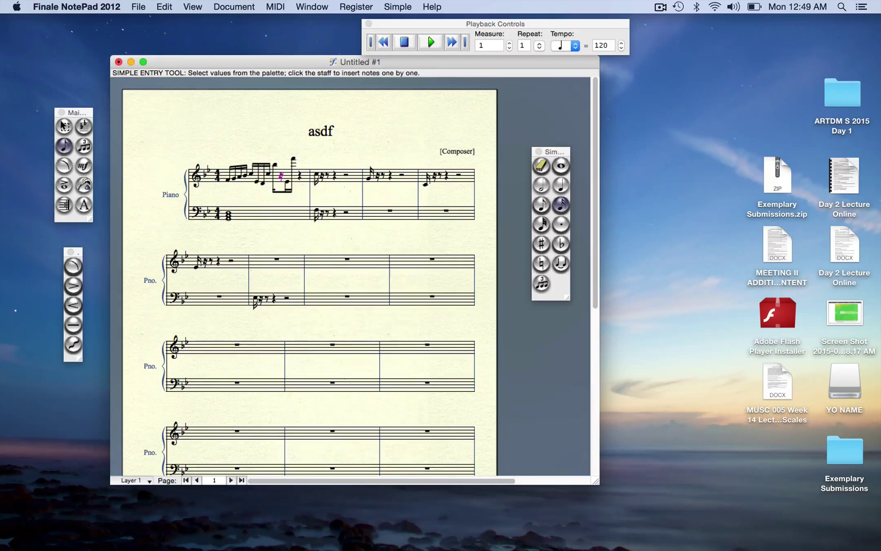
left_click(246, 175)
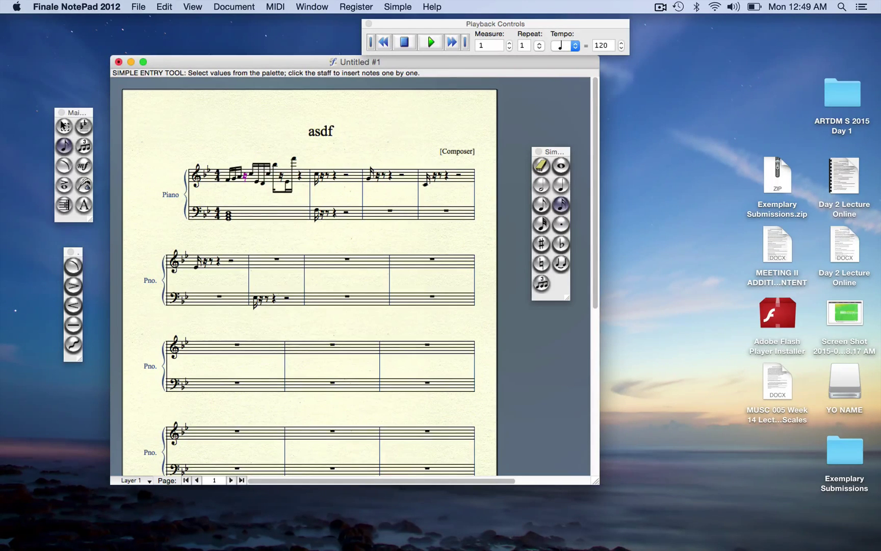
left_click(236, 176)
key("plus")
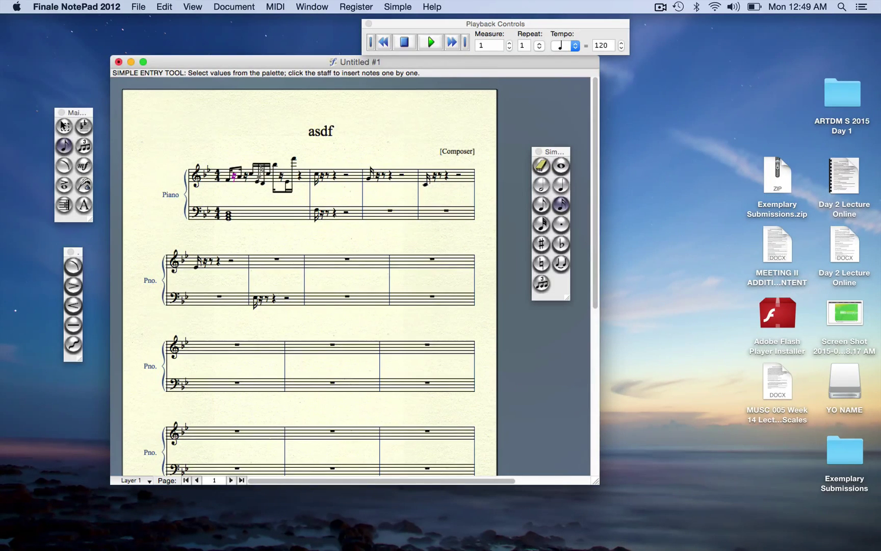
- Play back the score from measure 1 to hear the added rests, and stop the playback in the second measure
key("space")
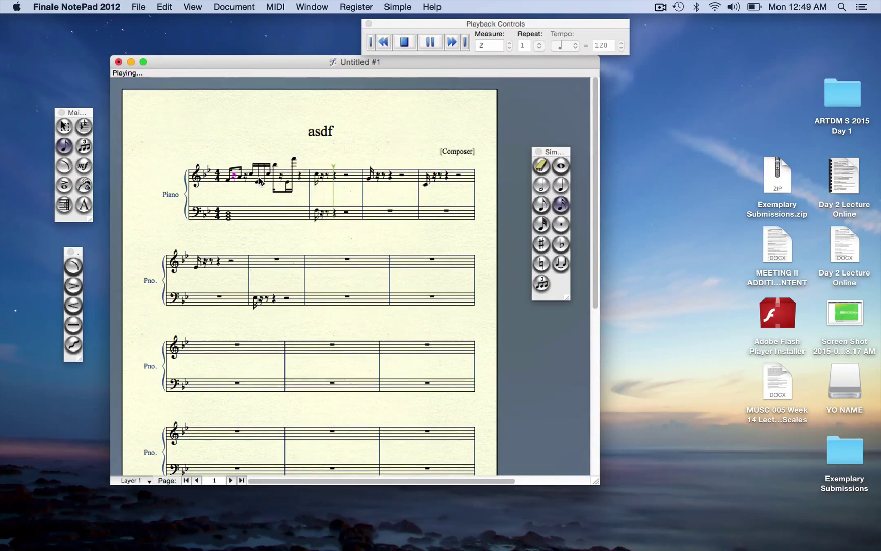
key("space")
left_click(404, 41)
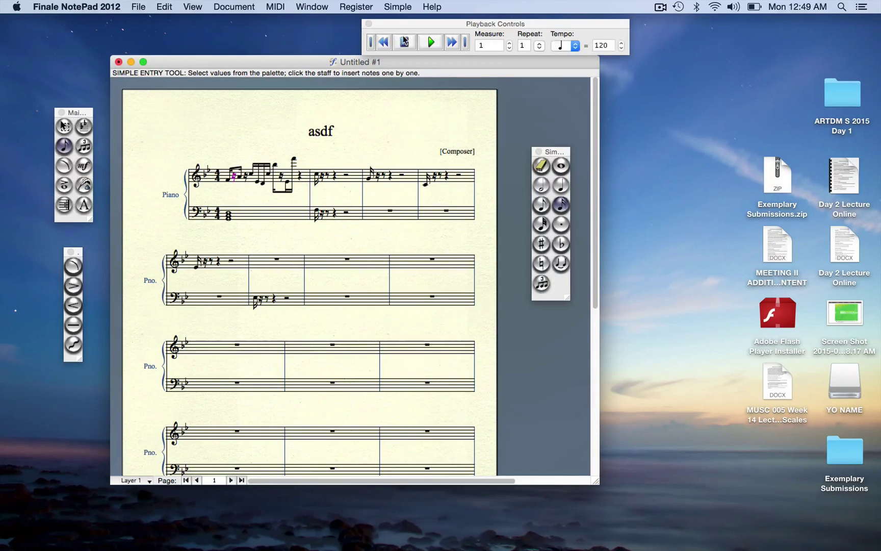